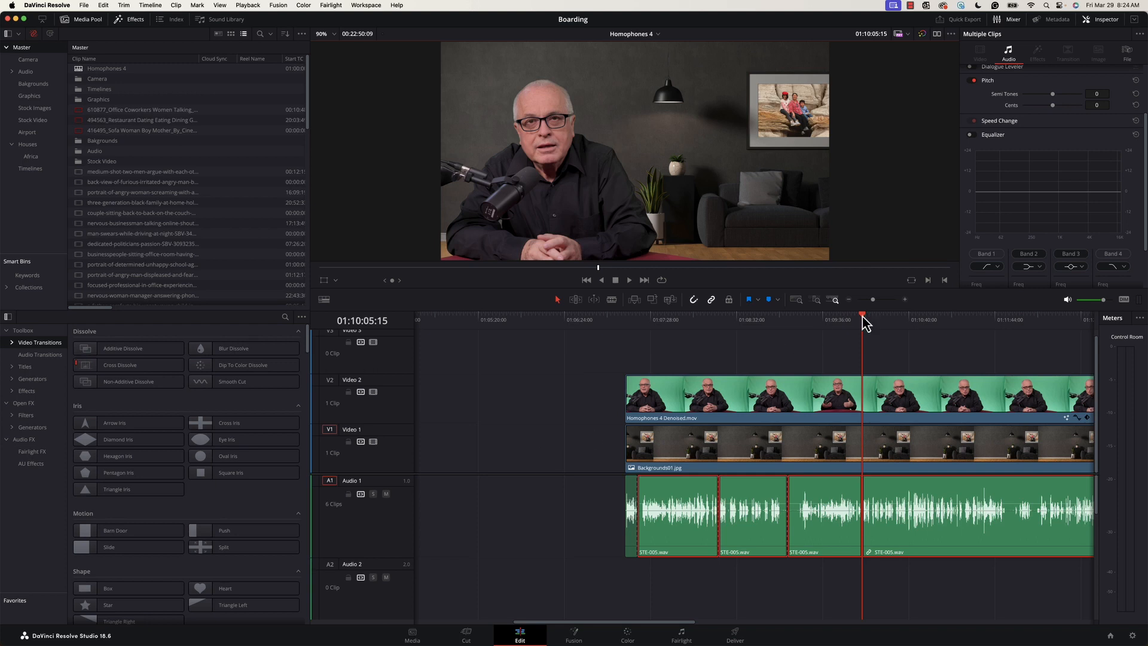
- Play back the dialogue around the middle of the timeline to review the audio
{"action": "left_click_drag", "start_coordinate": [862, 318], "coordinate": [828, 341]}
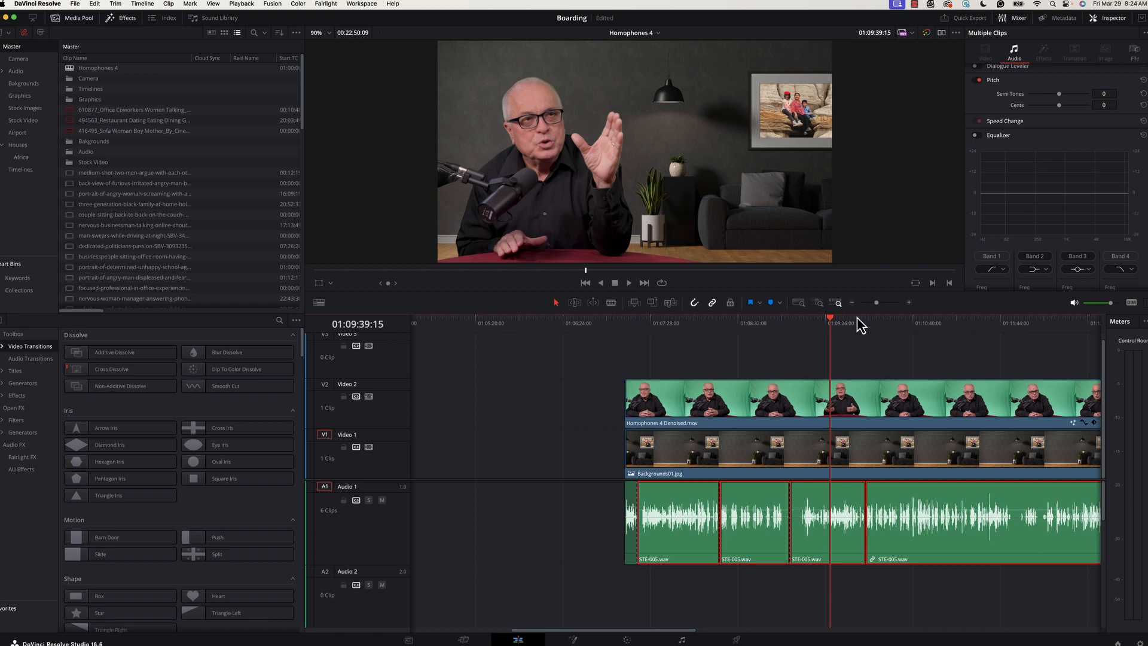
{"action": "left_click", "coordinate": [822, 318]}
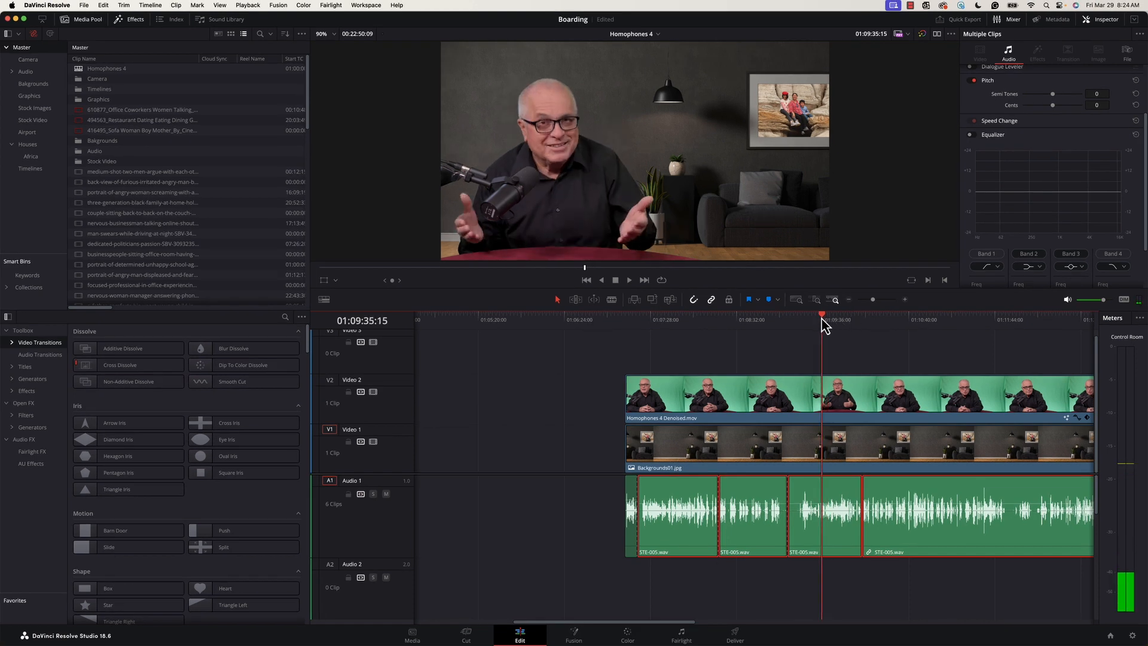
{"action": "key", "text": "space"}
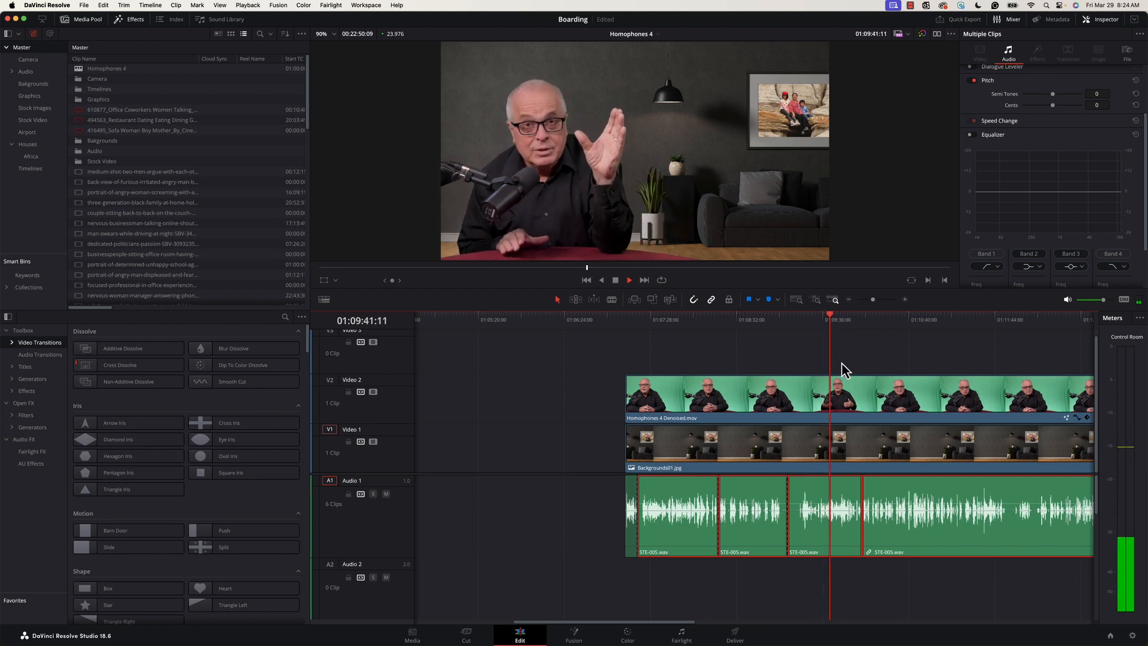
{"action": "key", "text": "space"}
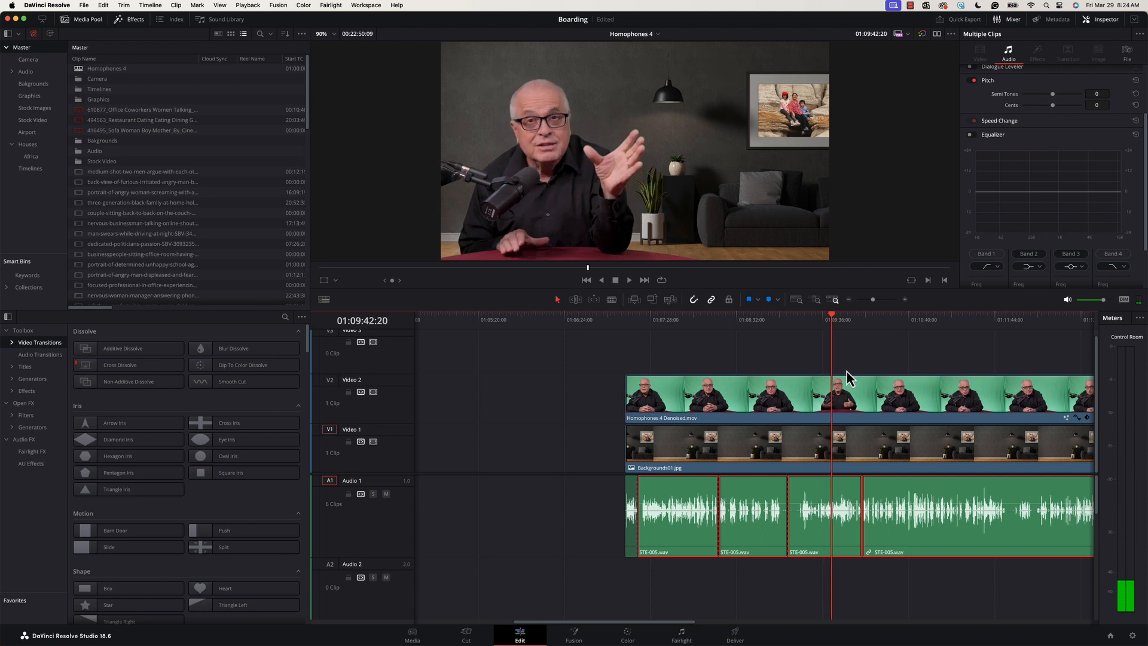
- Select the fourth STE-005.wav audio clip and enable its Equalizer in the Inspector
{"action": "left_click", "coordinate": [860, 580]}
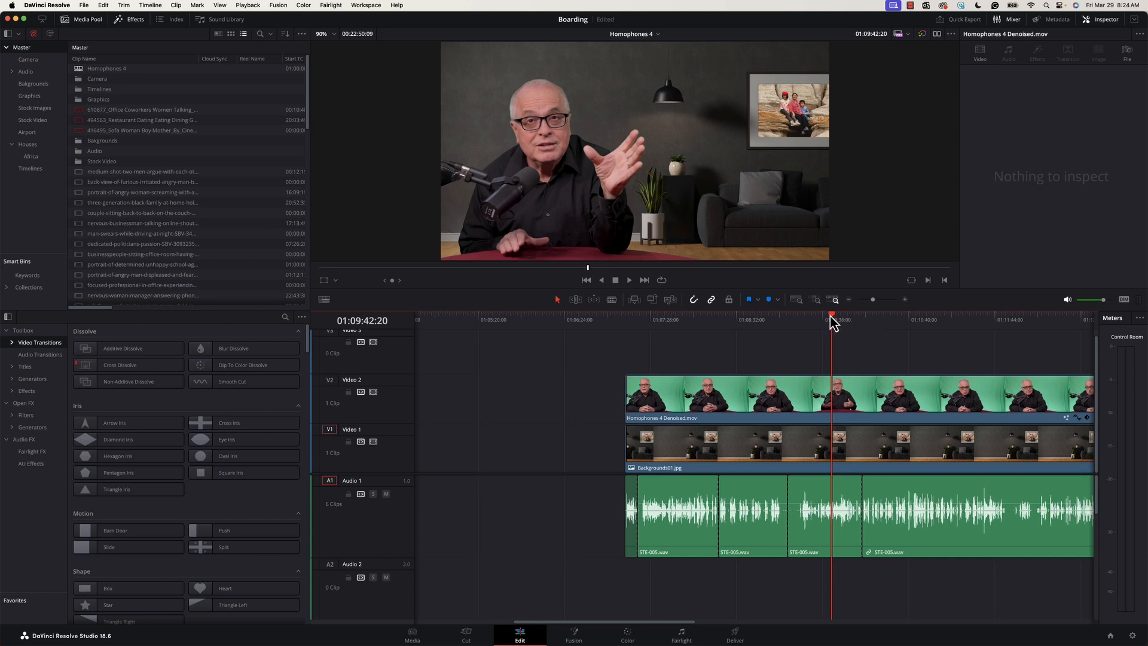
{"action": "left_click", "coordinate": [815, 495]}
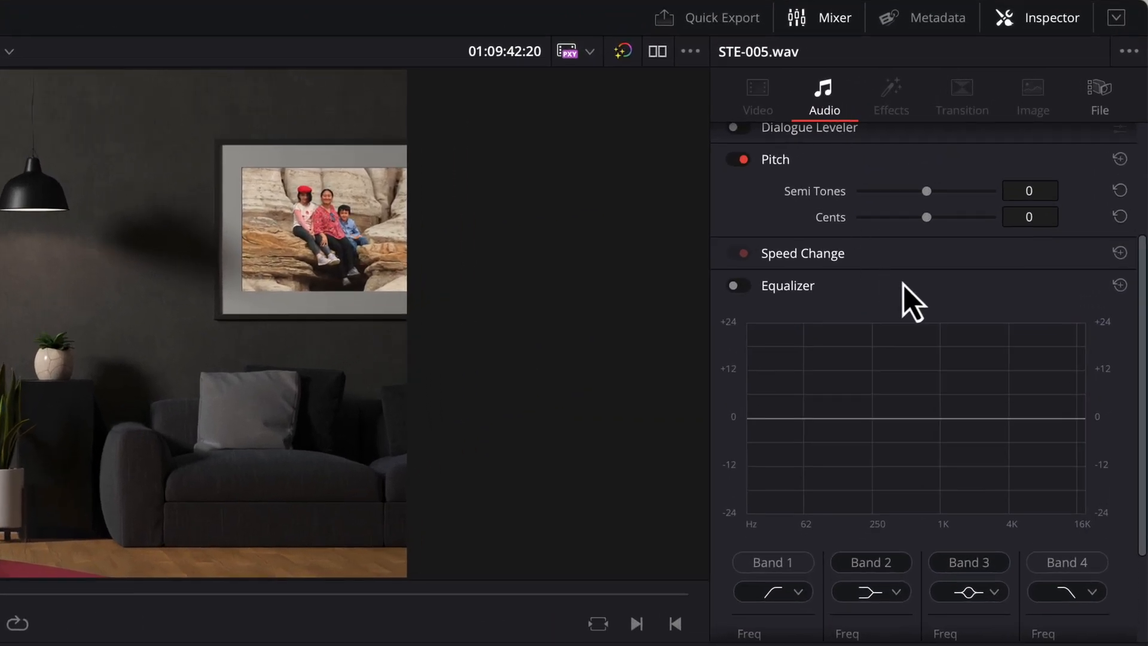
{"action": "scroll", "coordinate": [910, 287], "scroll_direction": "up", "scroll_amount": 5}
{"action": "scroll", "coordinate": [911, 287], "scroll_direction": "down", "scroll_amount": 5}
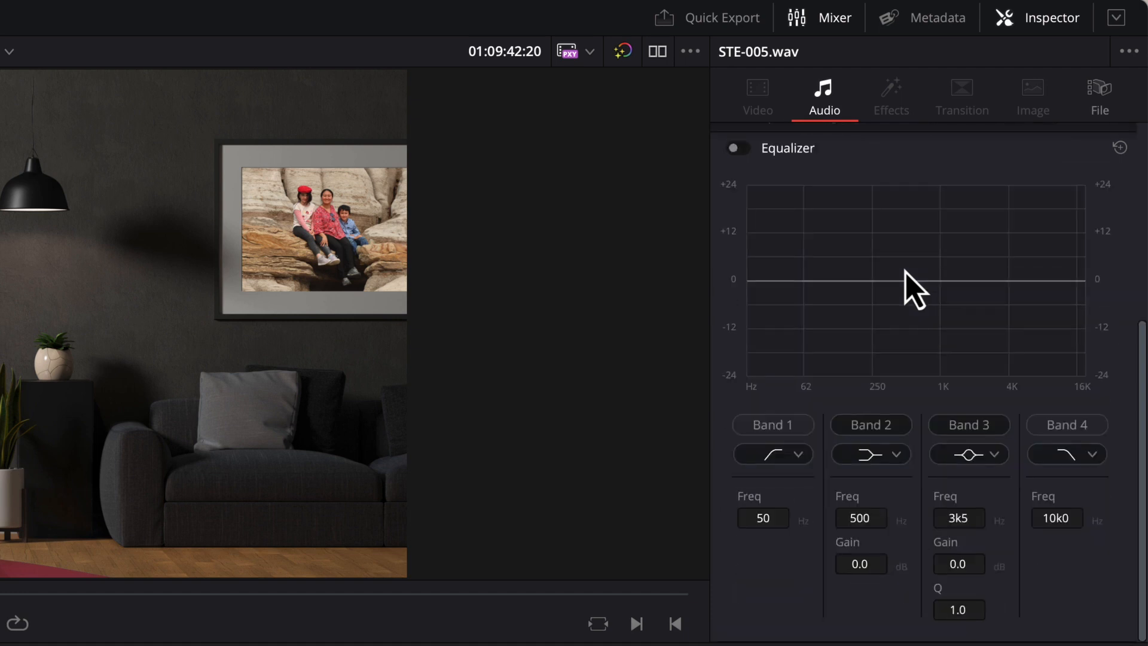
{"action": "scroll", "coordinate": [910, 287], "scroll_direction": "up", "scroll_amount": 5}
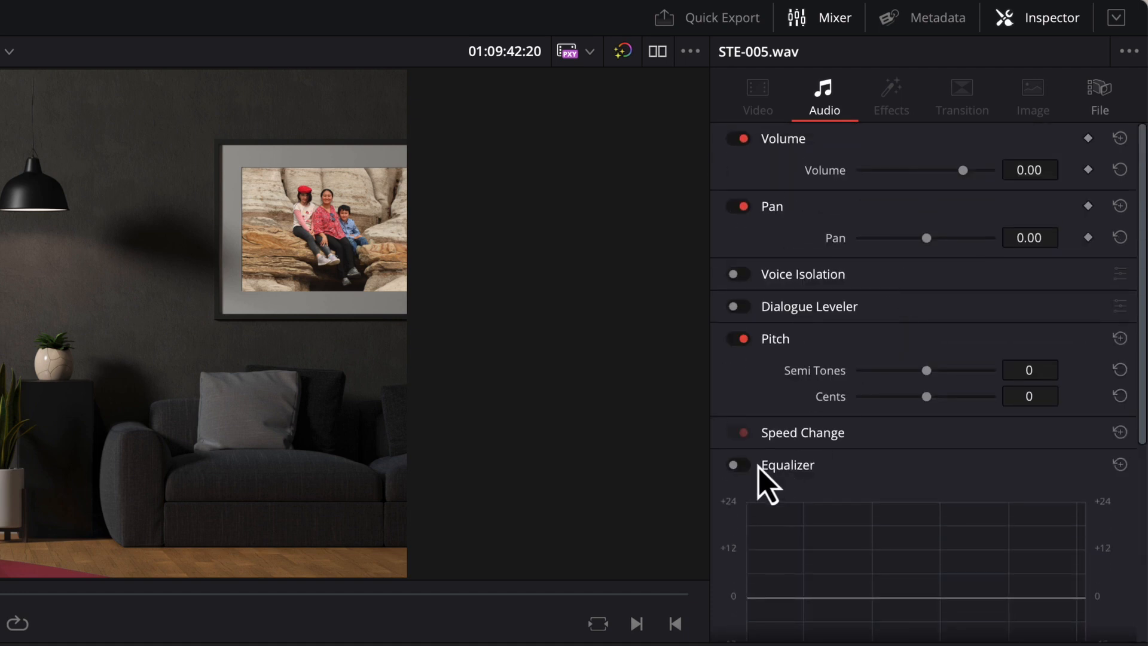
{"action": "left_click", "coordinate": [747, 466]}
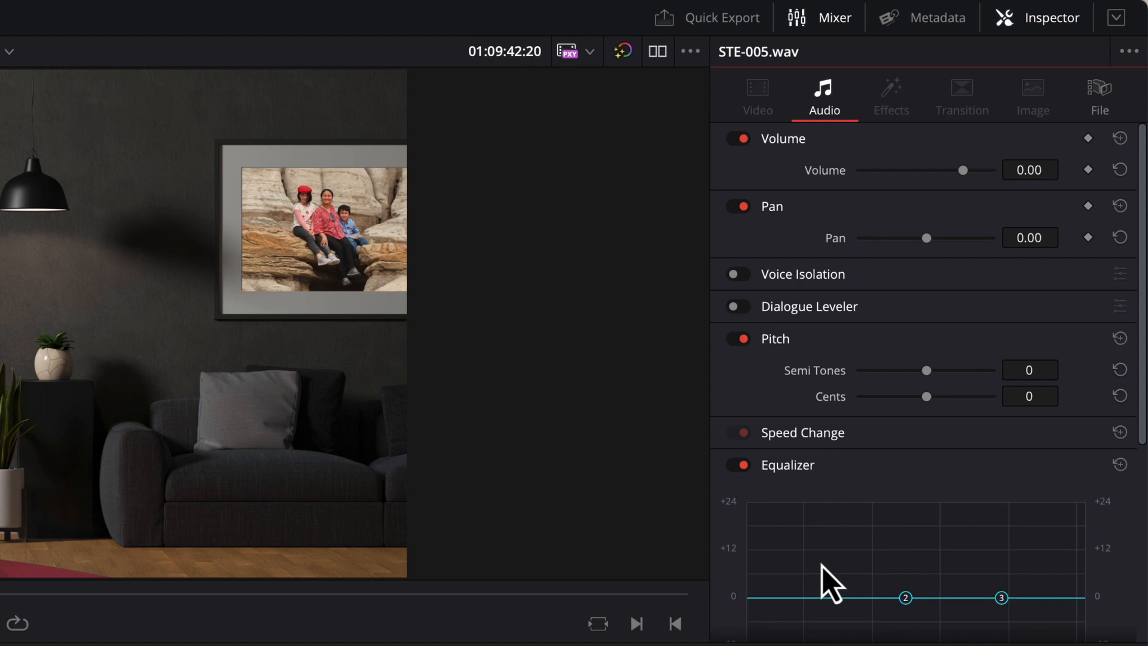
{"action": "left_click_drag", "start_coordinate": [1142, 411], "coordinate": [1143, 489]}
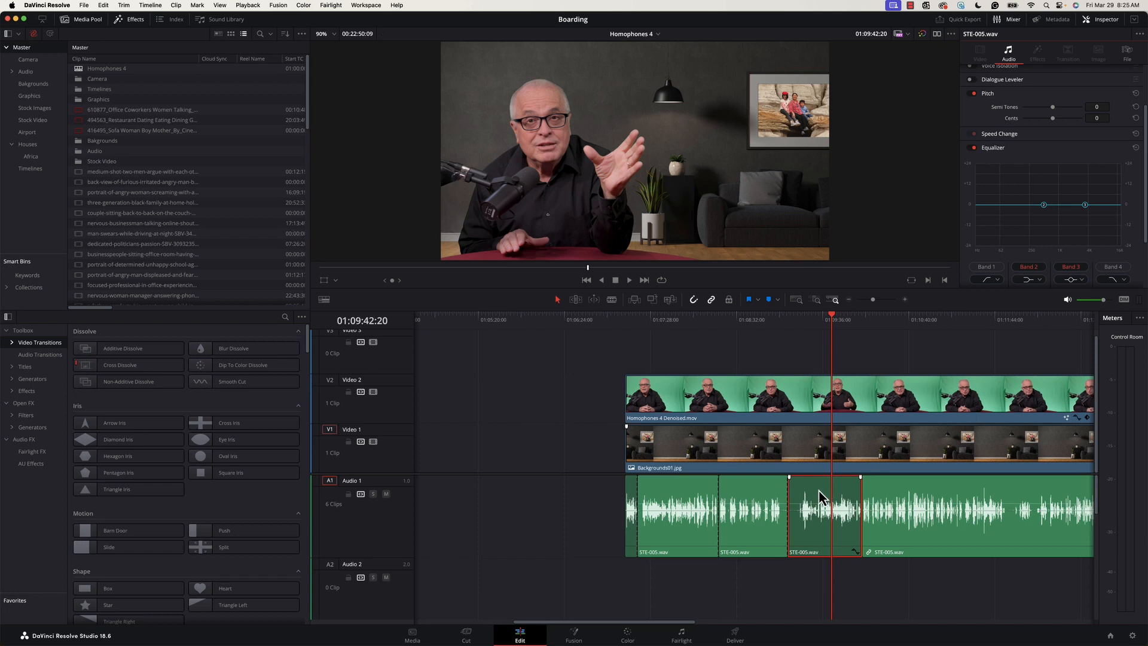
- Select the third STE-005.wav audio clip, enable its Equalizer and turn on its Band 1 filter
{"action": "left_click", "coordinate": [754, 507]}
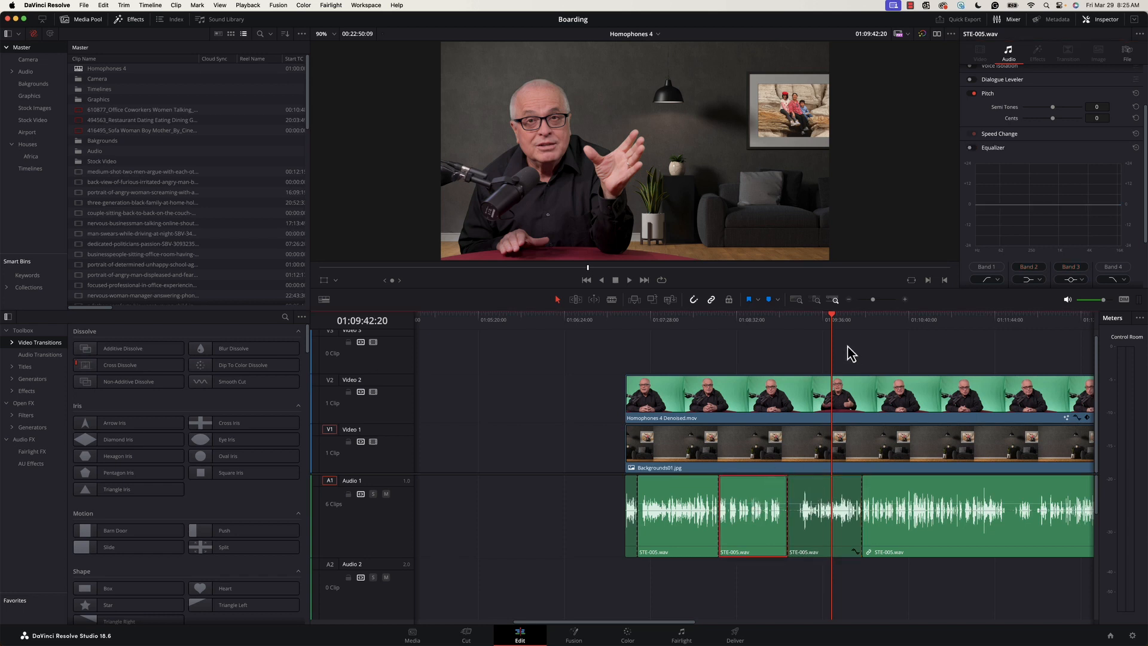
{"action": "left_click_drag", "start_coordinate": [831, 315], "coordinate": [752, 501]}
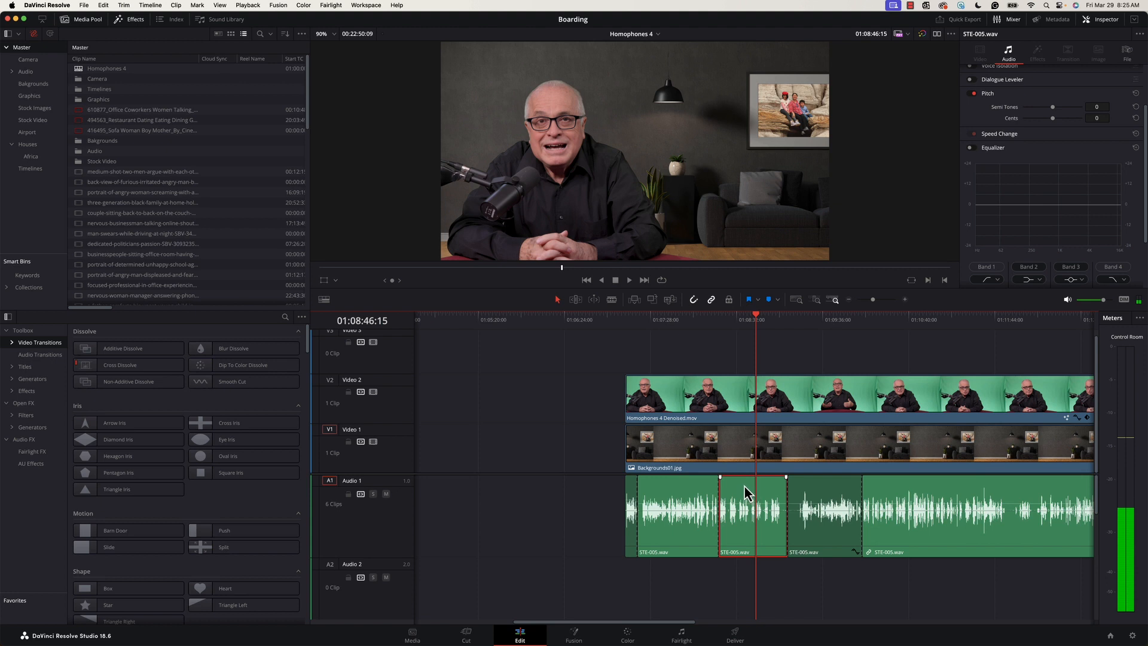
{"action": "left_click", "coordinate": [971, 148]}
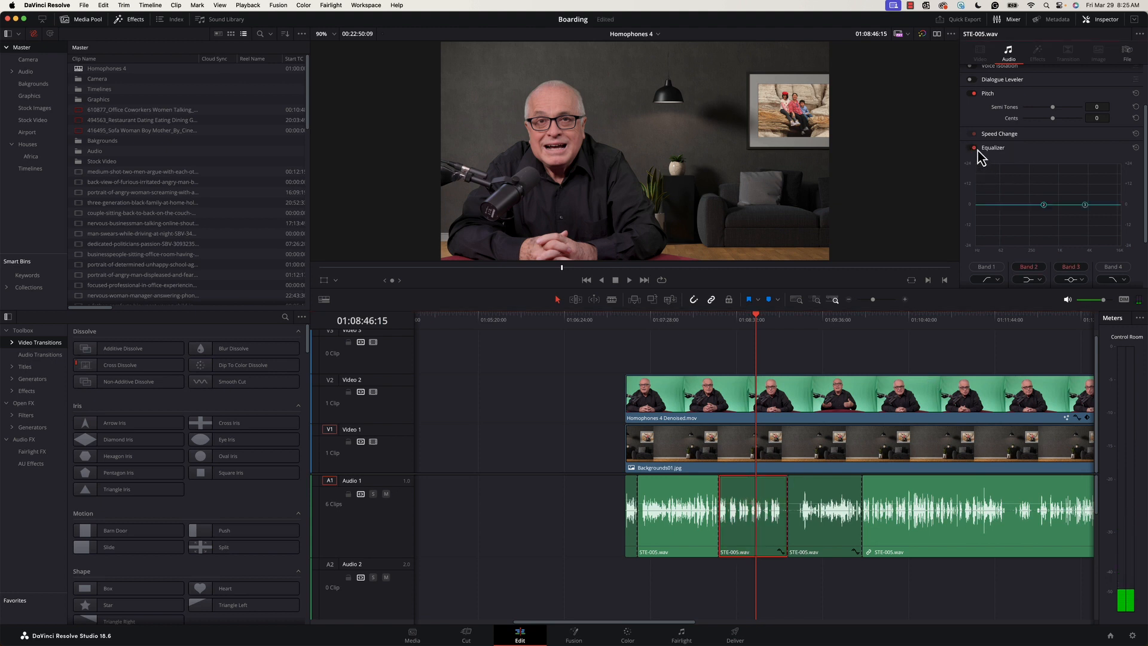
{"action": "left_click", "coordinate": [983, 266]}
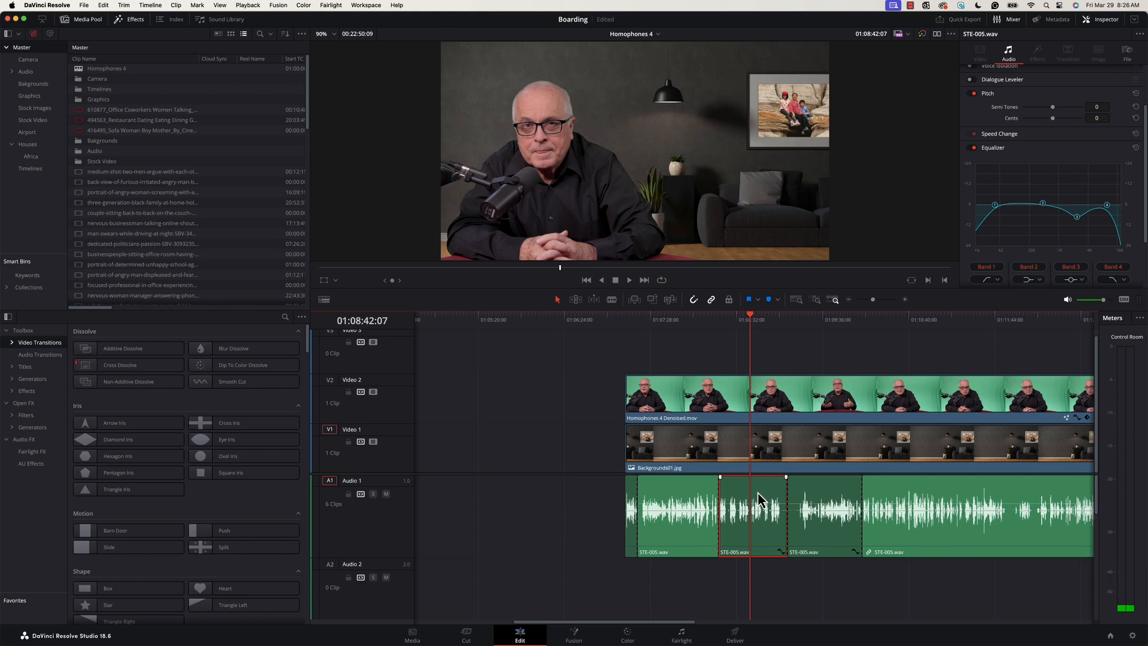
- Play back the clips and reselect the fourth clip to review its equalizer settings
{"action": "left_click", "coordinate": [776, 328]}
{"action": "key", "text": "space"}
{"action": "left_click", "coordinate": [816, 495]}
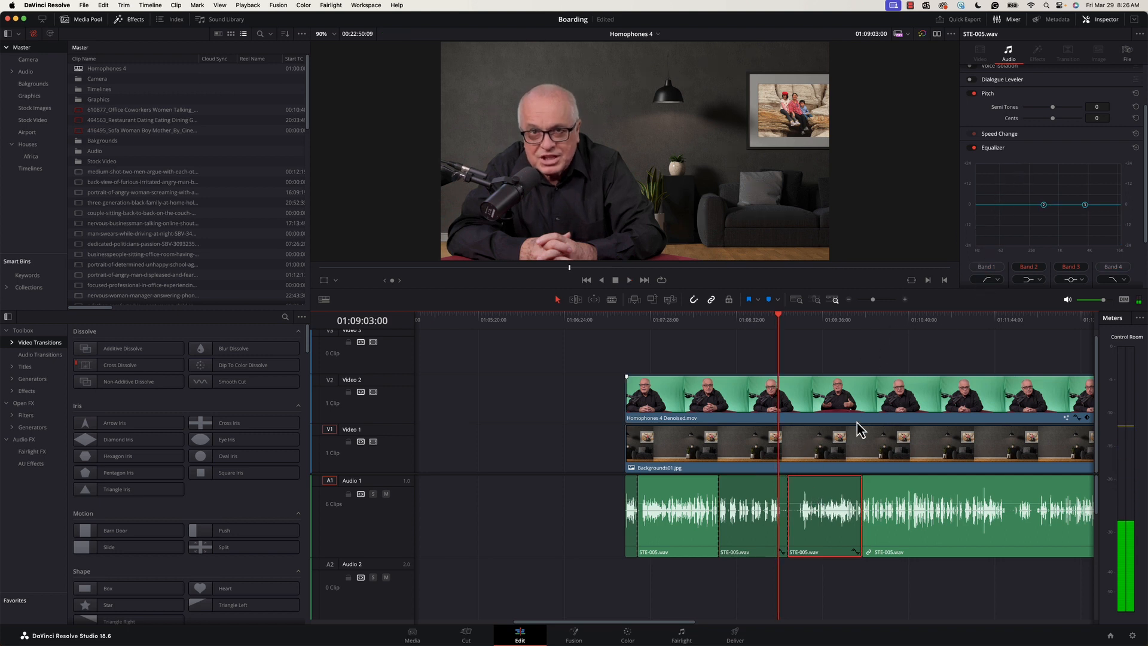
{"action": "left_click", "coordinate": [825, 329]}
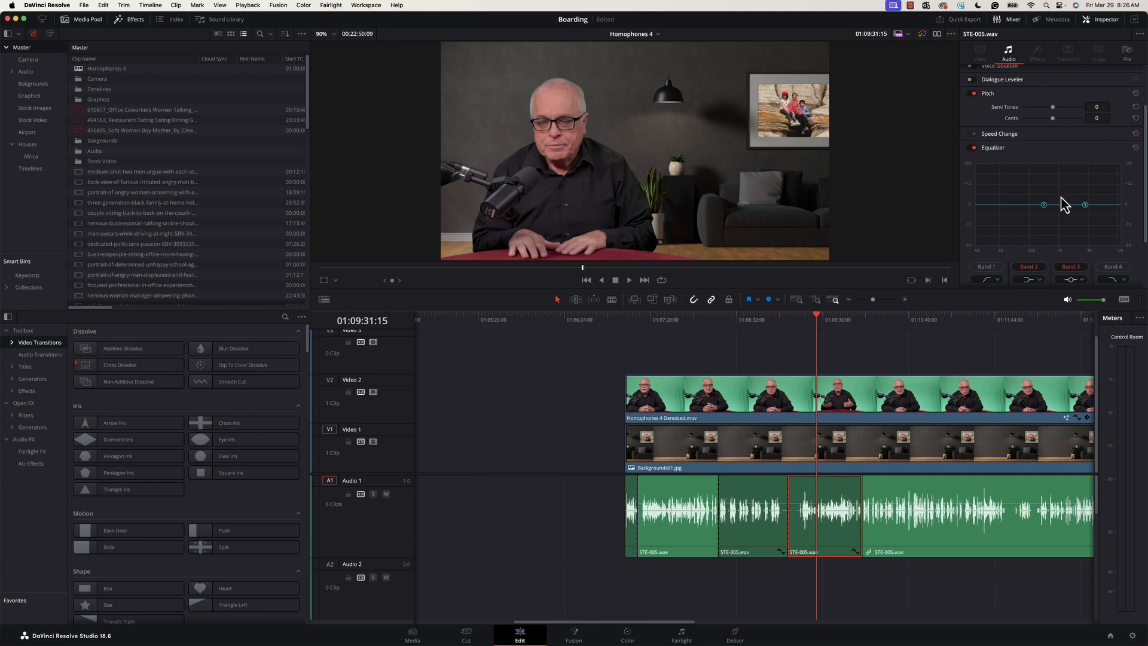
- Select the Audio 1 track and switch to the Fairlight page
{"action": "left_click", "coordinate": [393, 522]}
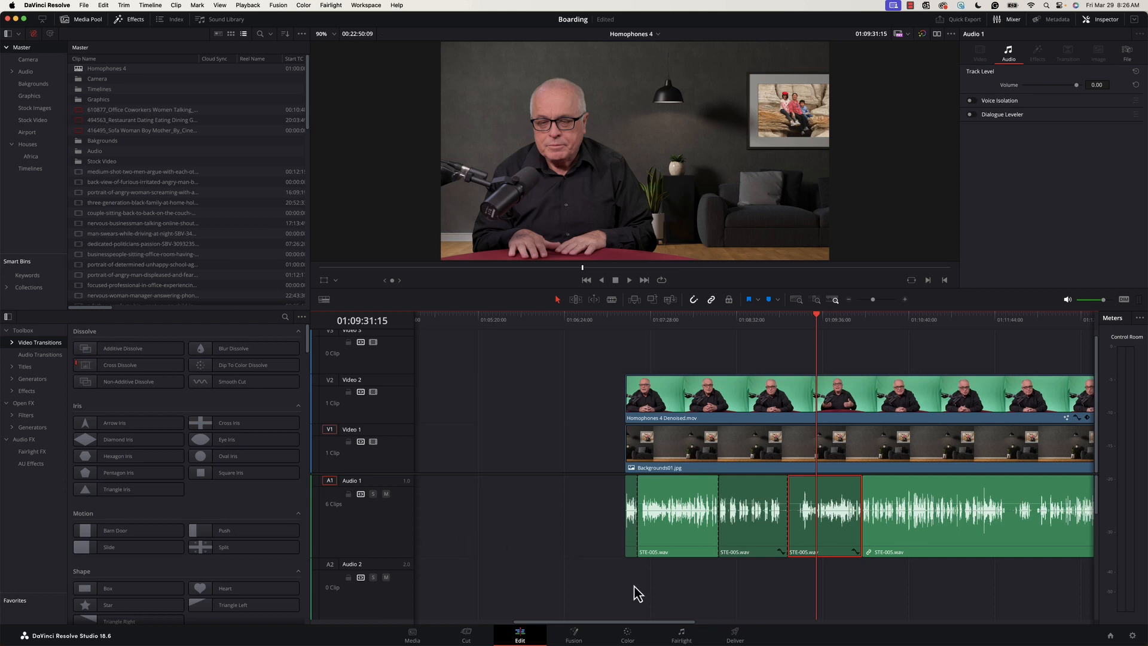
{"action": "left_click", "coordinate": [681, 634]}
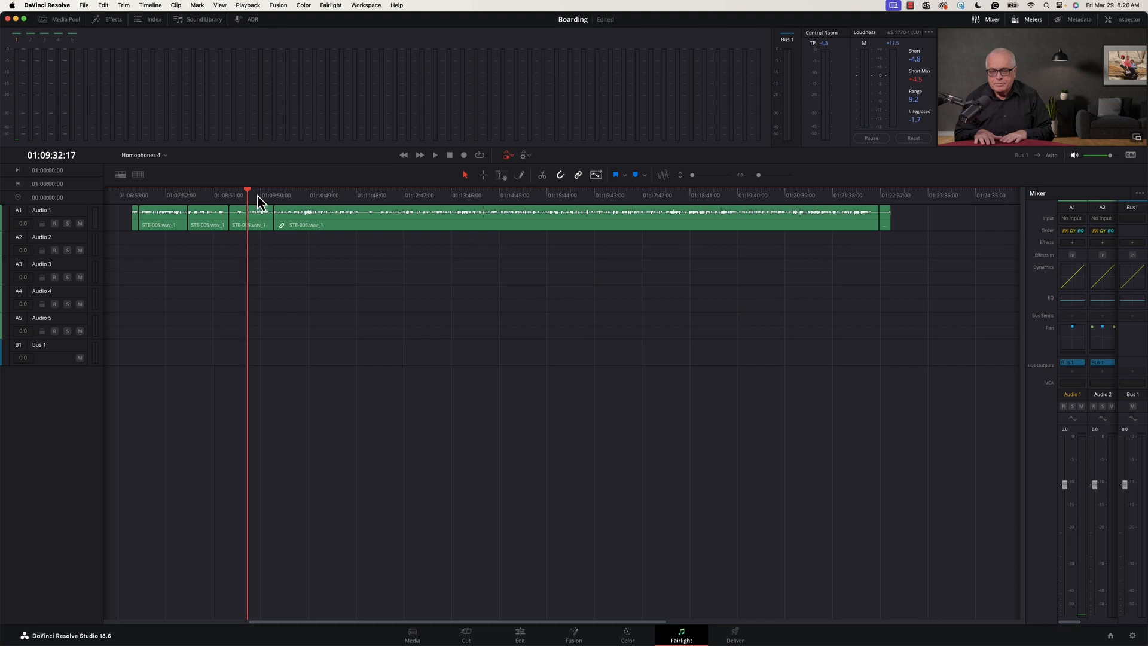
- Play back the Audio 1 track from the start of the dialogue in the Fairlight timeline
{"action": "left_click_drag", "start_coordinate": [245, 192], "coordinate": [352, 210]}
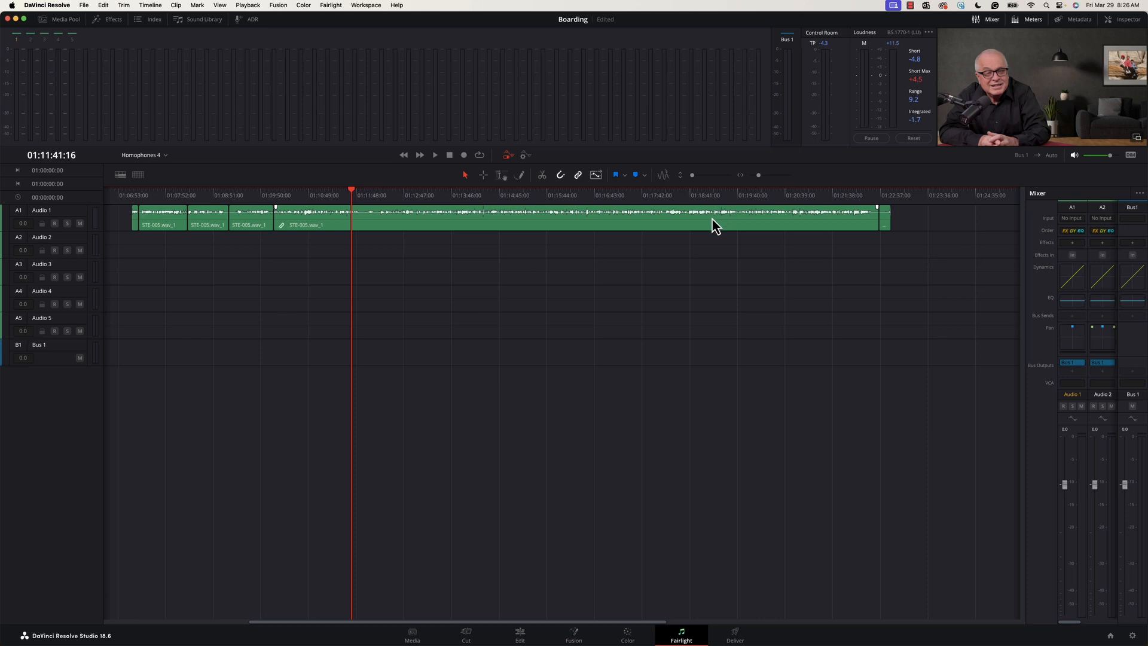
{"action": "left_click", "coordinate": [408, 223]}
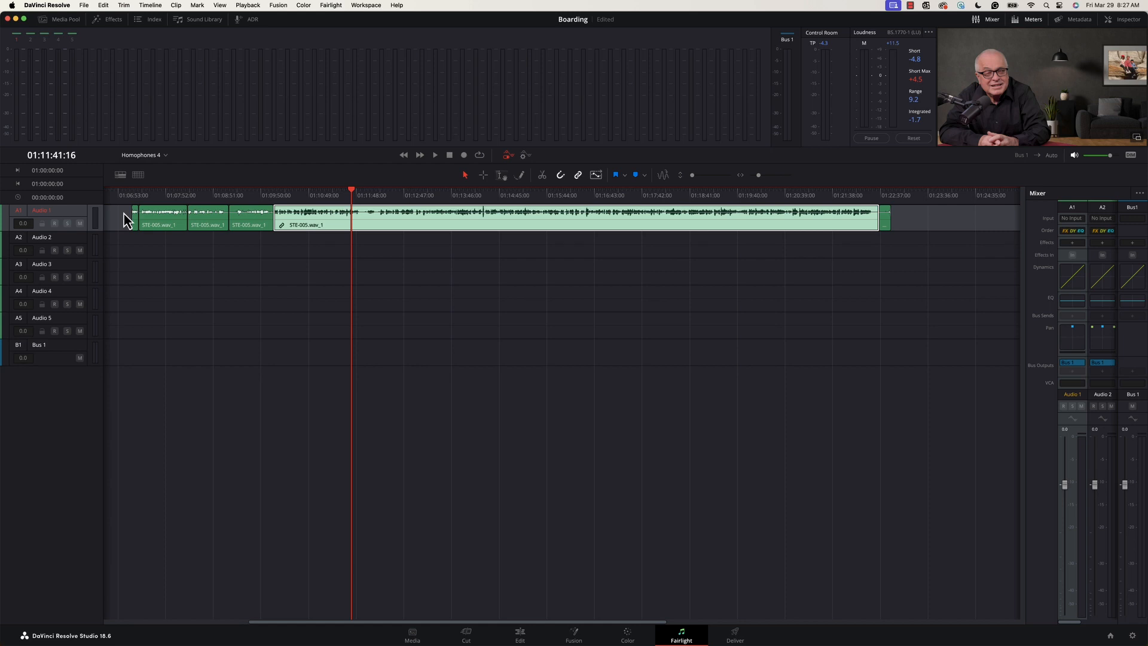
{"action": "left_click", "coordinate": [172, 209]}
{"action": "key", "text": "space"}
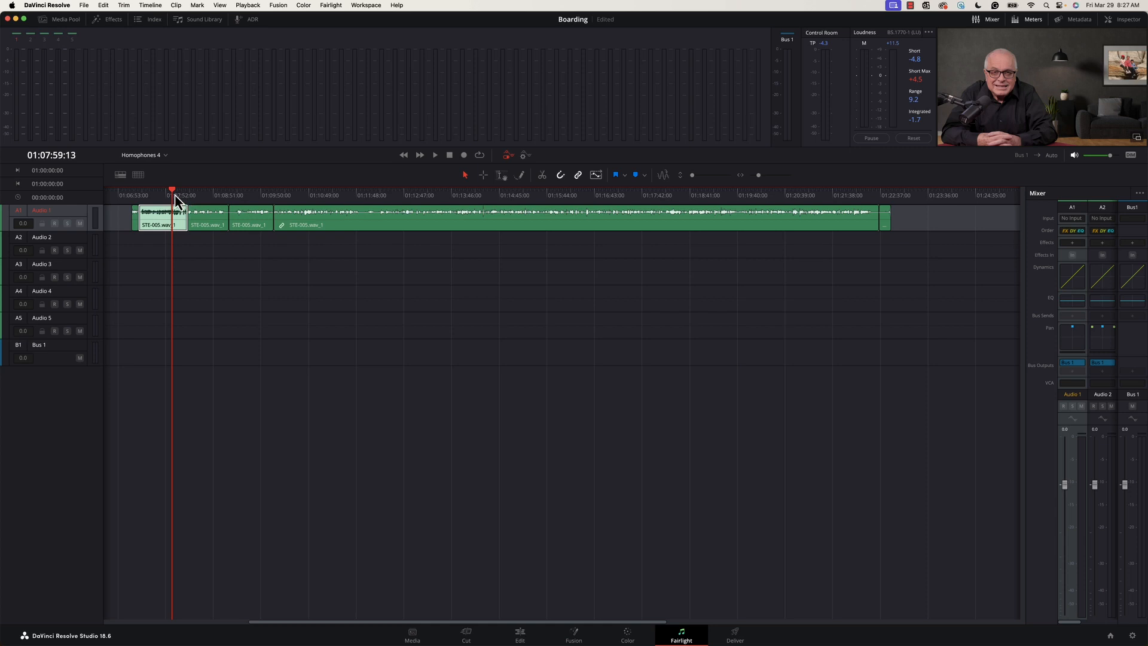
{"action": "left_click_drag", "start_coordinate": [172, 192], "coordinate": [153, 198]}
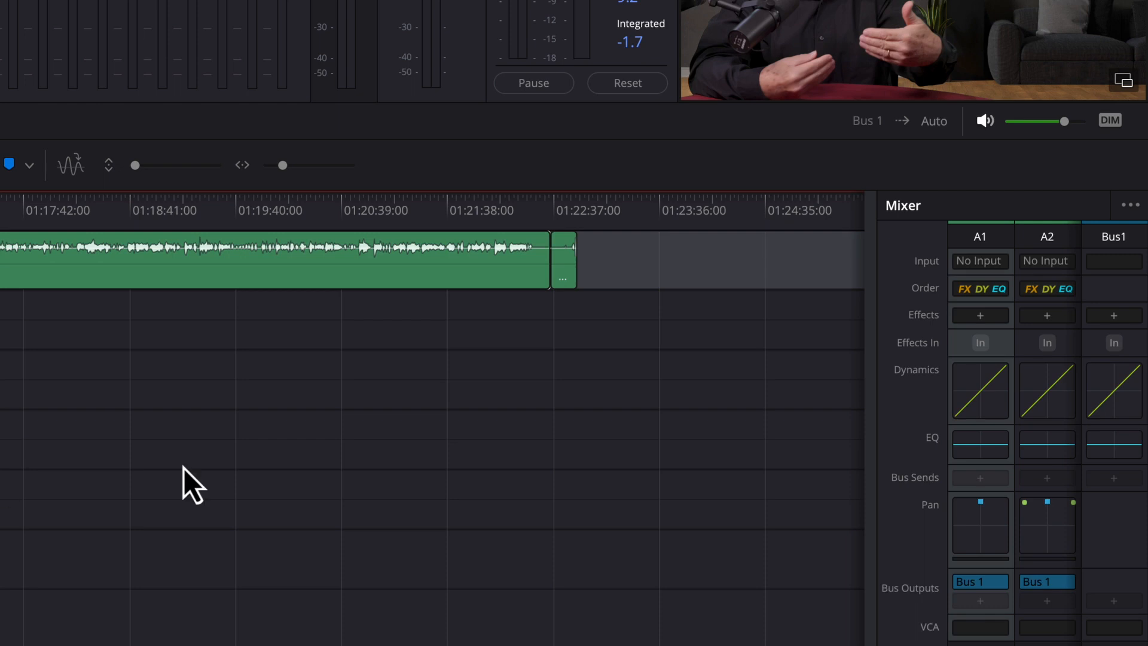
- Open the Audio 1 track equalizer, enable Band 1 and Band 6, and set Band 6's frequency to 12k3
{"action": "left_click", "coordinate": [981, 457]}
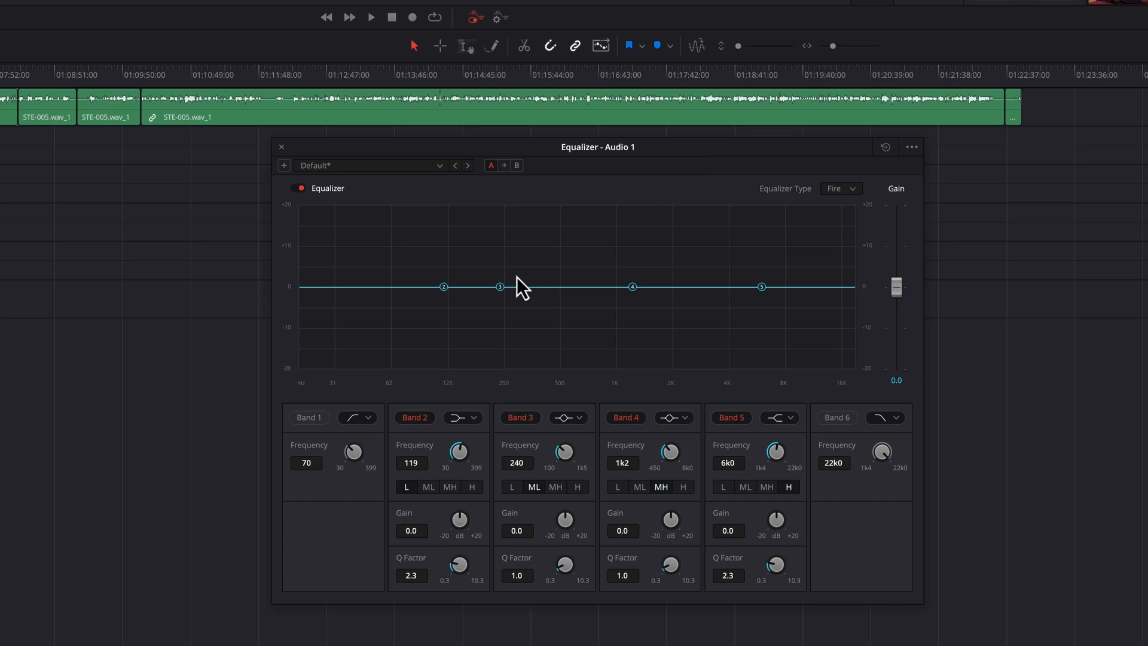
{"action": "left_click", "coordinate": [307, 418]}
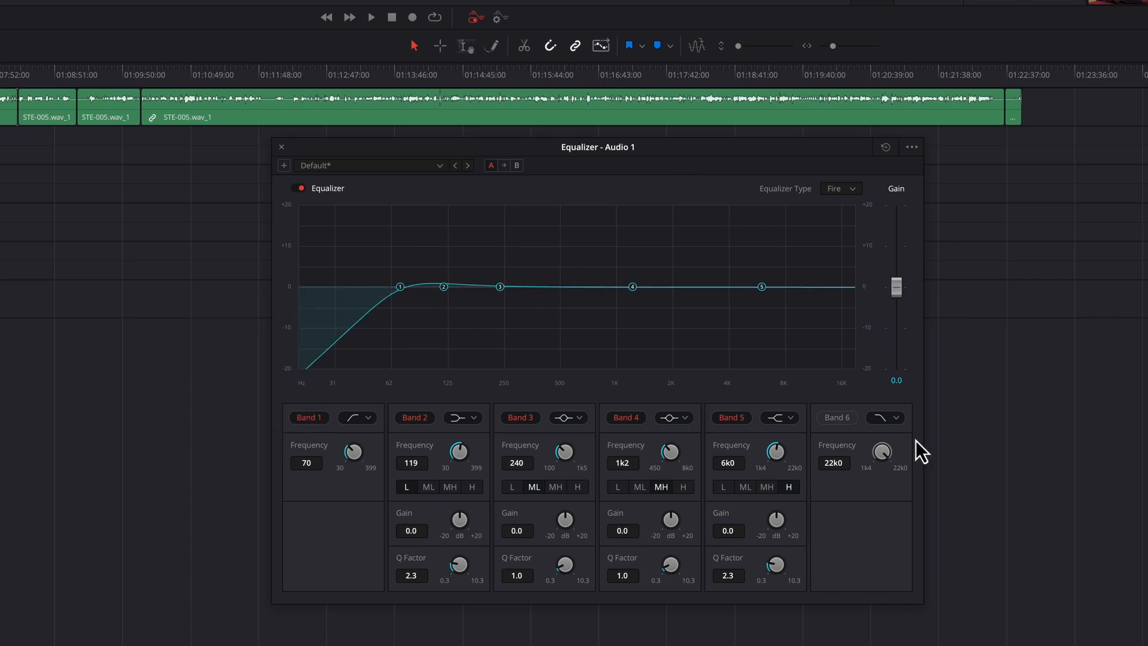
{"action": "left_click", "coordinate": [838, 418]}
{"action": "left_click_drag", "start_coordinate": [856, 289], "coordinate": [856, 308]}
{"action": "left_click_drag", "start_coordinate": [839, 388], "coordinate": [820, 400]}
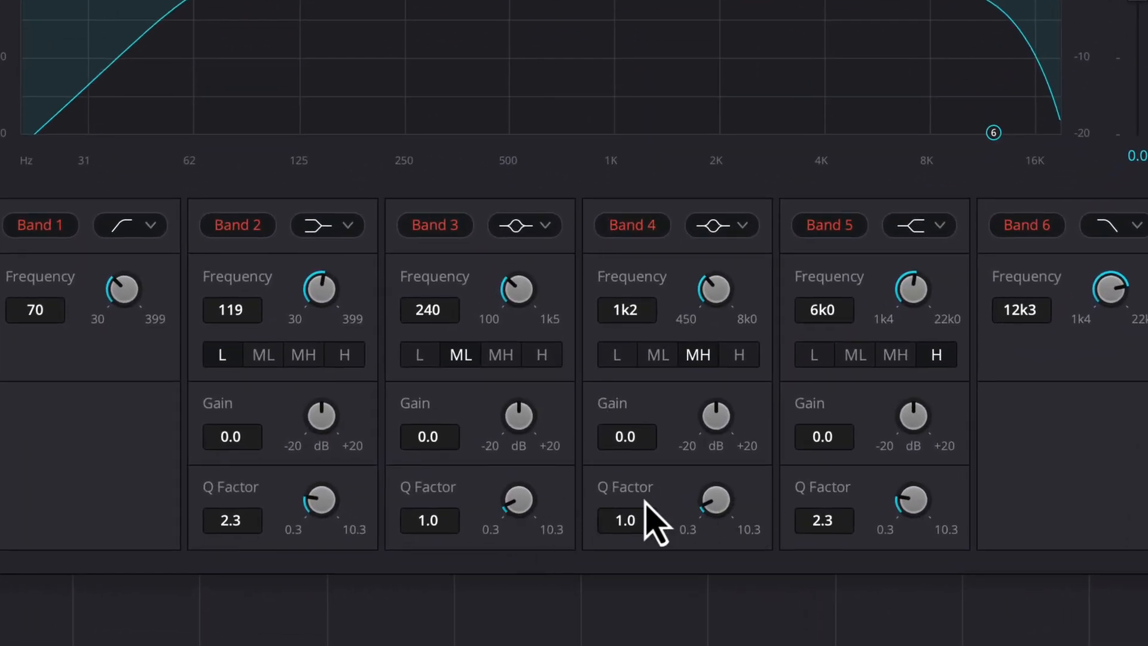
- Set Band 3's Q to 5.0, and boost Band 4 to +14.6 dB near 1k1 Hz with a Q of 5.2
{"action": "left_click_drag", "start_coordinate": [509, 508], "coordinate": [619, 445]}
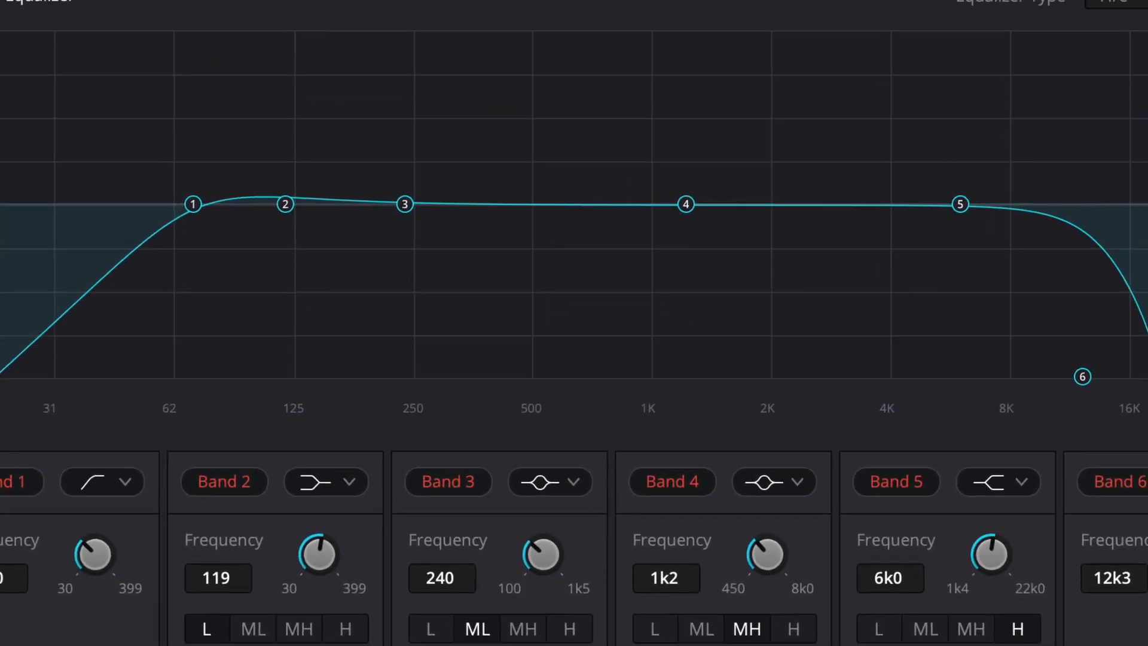
{"action": "left_click_drag", "start_coordinate": [686, 204], "coordinate": [677, 103]}
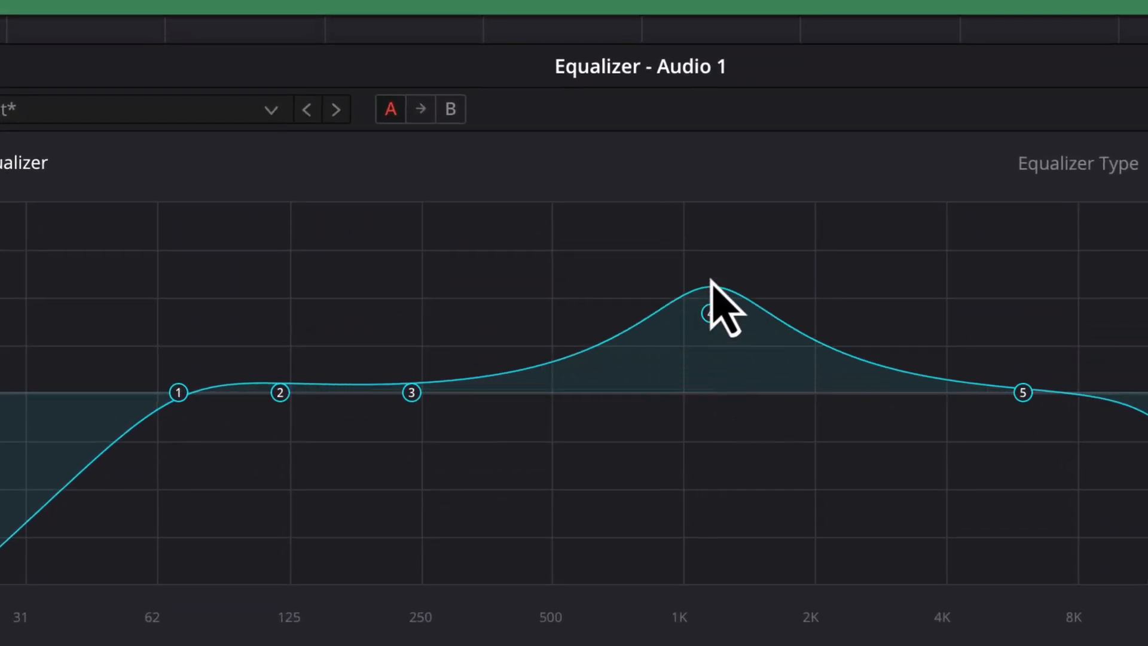
{"action": "left_click_drag", "start_coordinate": [710, 281], "coordinate": [706, 251]}
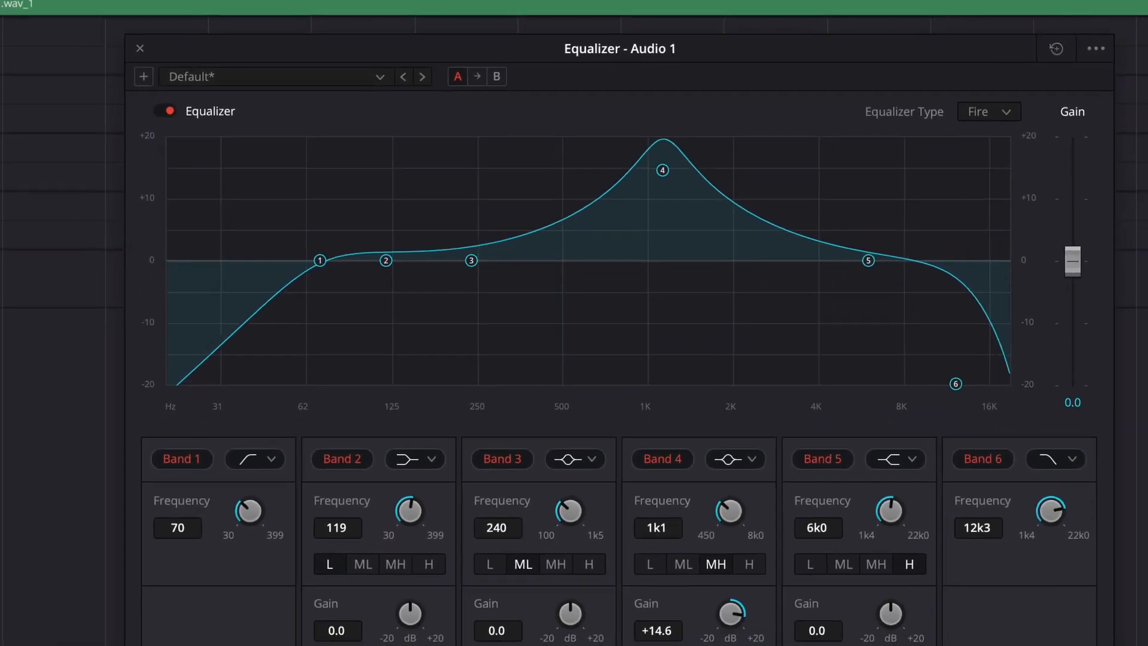
{"action": "left_click_drag", "start_coordinate": [711, 597], "coordinate": [763, 581]}
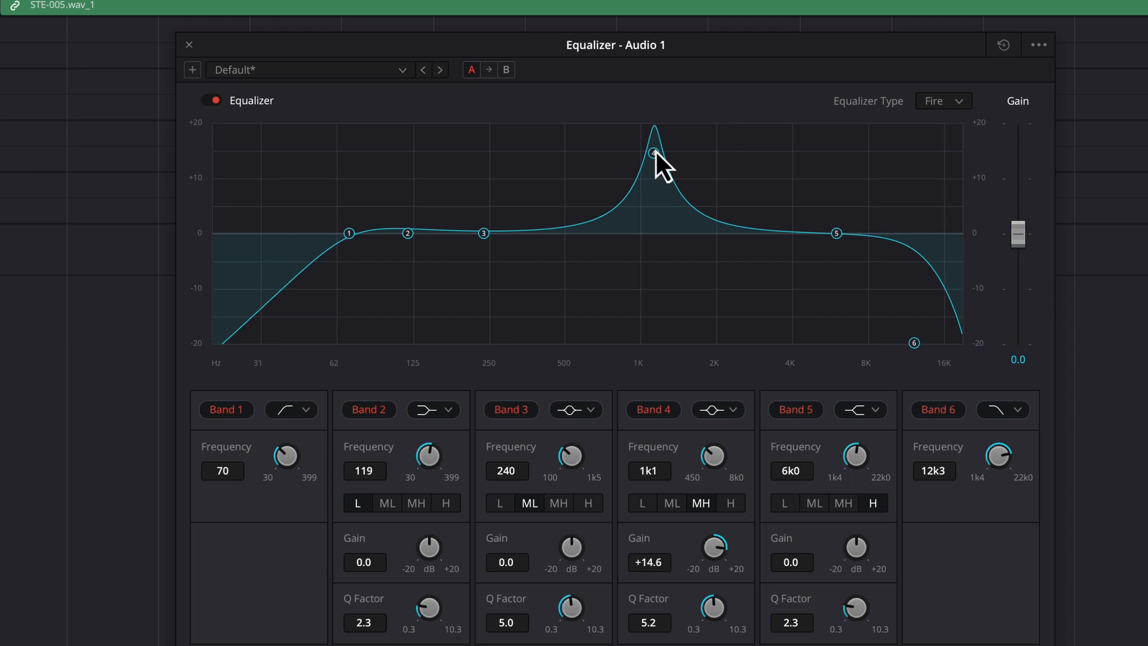
- Sweep the boosted Band 4 around 1 kHz, then cut it to about -4 dB
{"action": "mouse_move", "coordinate": [655, 153]}
{"action": "left_mouse_down"}
{"action": "mouse_move", "coordinate": [655, 265]}
{"action": "mouse_move", "coordinate": [651, 227]}
{"action": "mouse_move", "coordinate": [644, 263]}
{"action": "mouse_move", "coordinate": [644, 163]}
{"action": "left_mouse_up"}
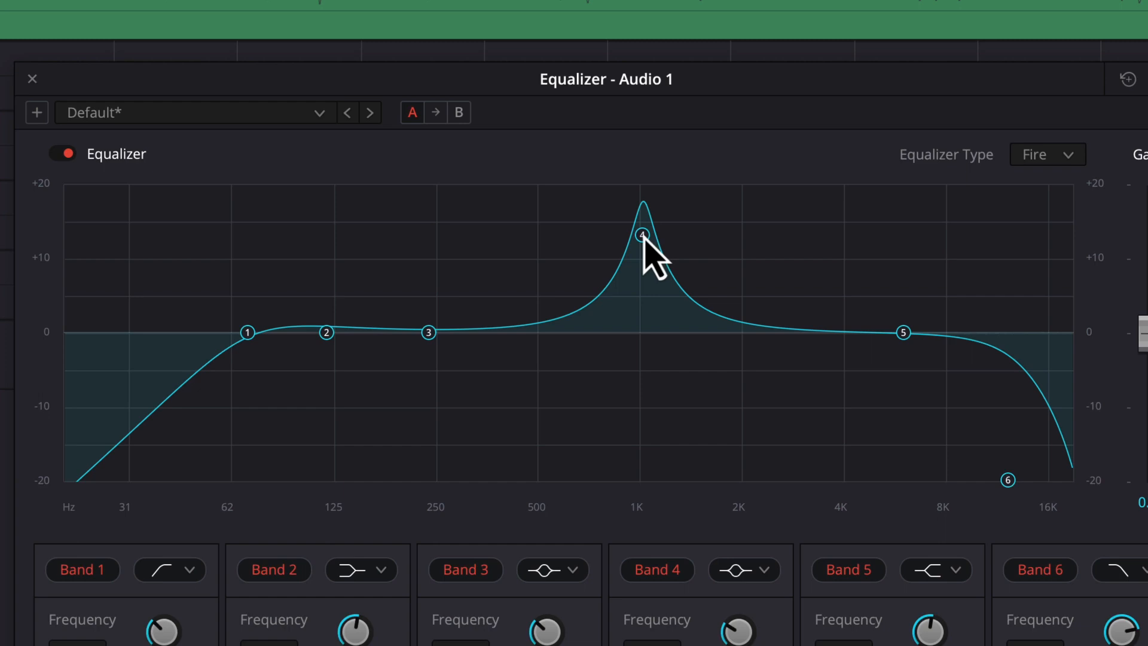
{"action": "mouse_move", "coordinate": [642, 235]}
{"action": "left_mouse_down"}
{"action": "mouse_move", "coordinate": [640, 224]}
{"action": "mouse_move", "coordinate": [532, 225]}
{"action": "mouse_move", "coordinate": [711, 225]}
{"action": "mouse_move", "coordinate": [599, 226]}
{"action": "mouse_move", "coordinate": [639, 225]}
{"action": "left_mouse_up"}
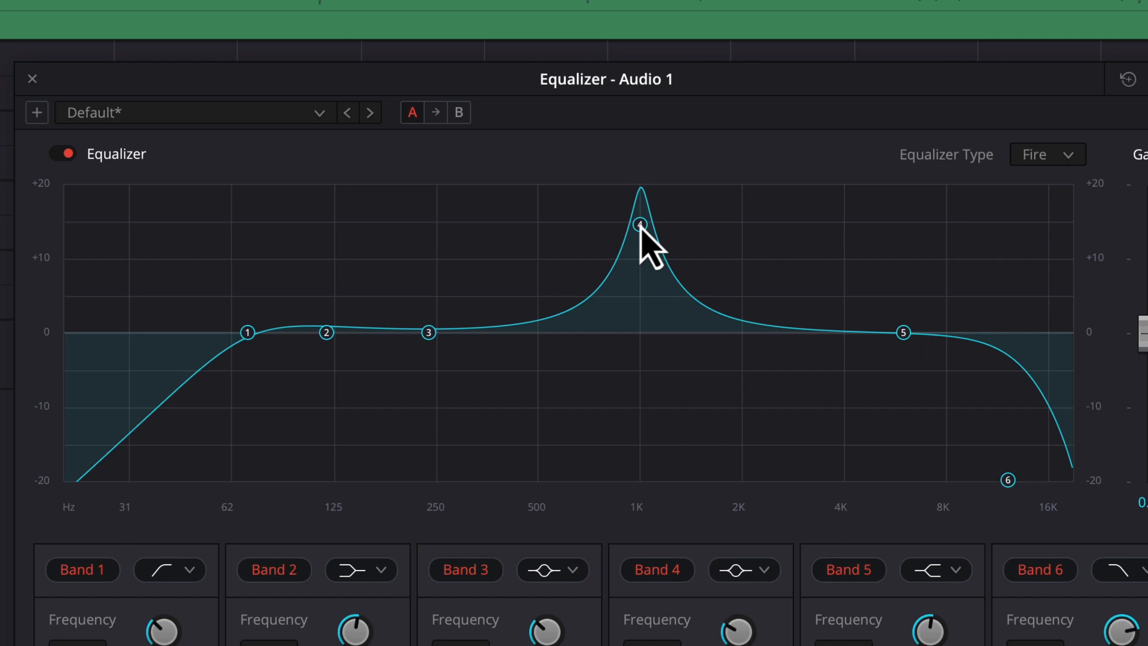
{"action": "left_click_drag", "start_coordinate": [640, 225], "coordinate": [640, 364]}
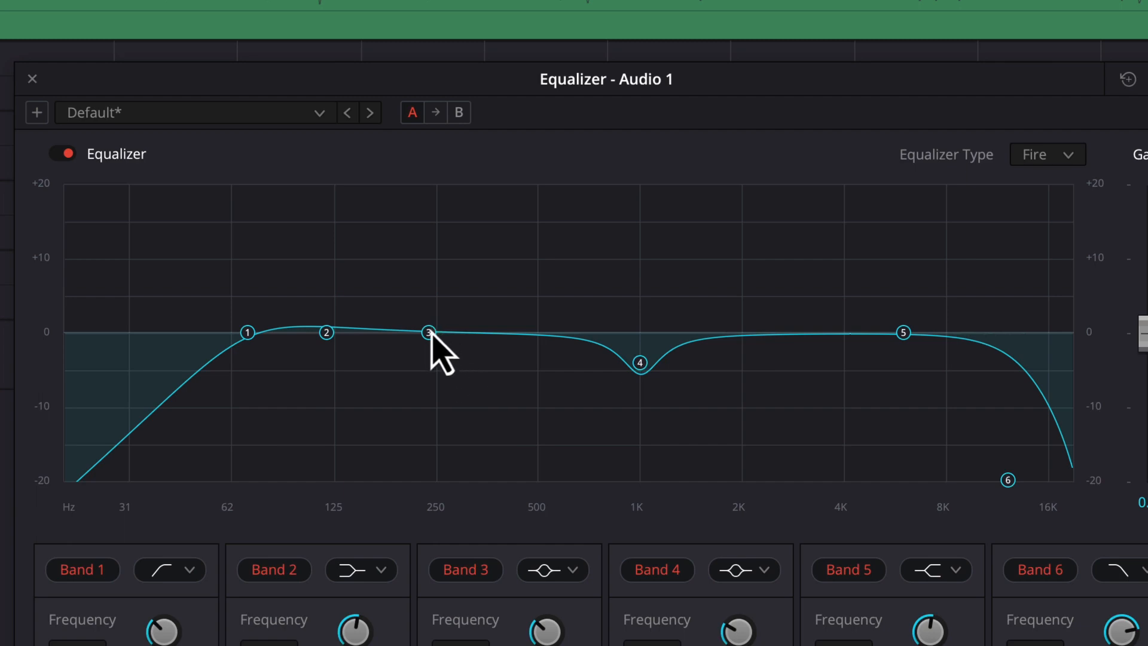
- Cut Band 3 about -3 dB near 400 Hz and boost Band 2 about +4 dB near 130 Hz
{"action": "left_click_drag", "start_coordinate": [428, 332], "coordinate": [513, 356]}
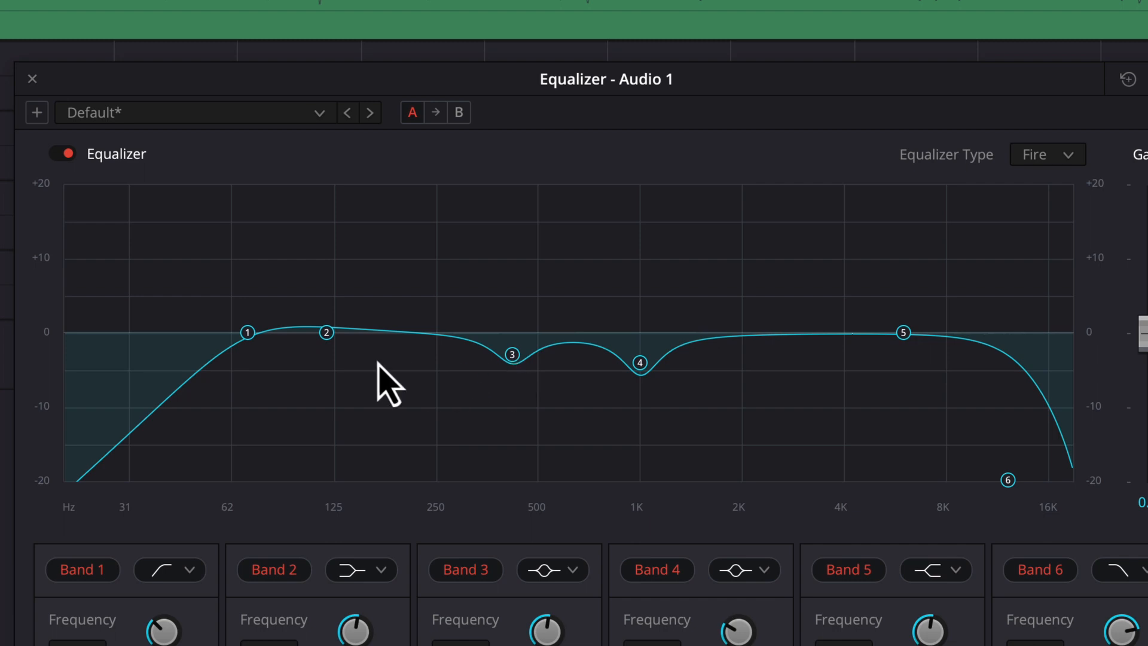
{"action": "left_click_drag", "start_coordinate": [327, 331], "coordinate": [340, 302]}
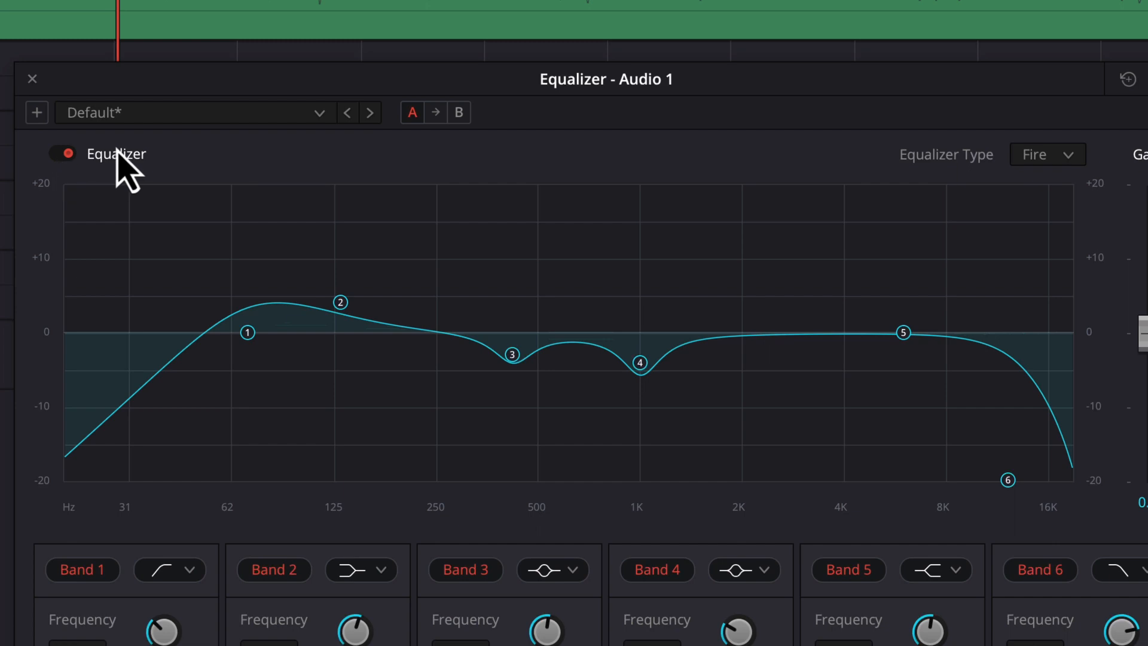
- Bypass the equalizer and re-enable it to compare the sound
{"action": "left_click", "coordinate": [59, 155]}
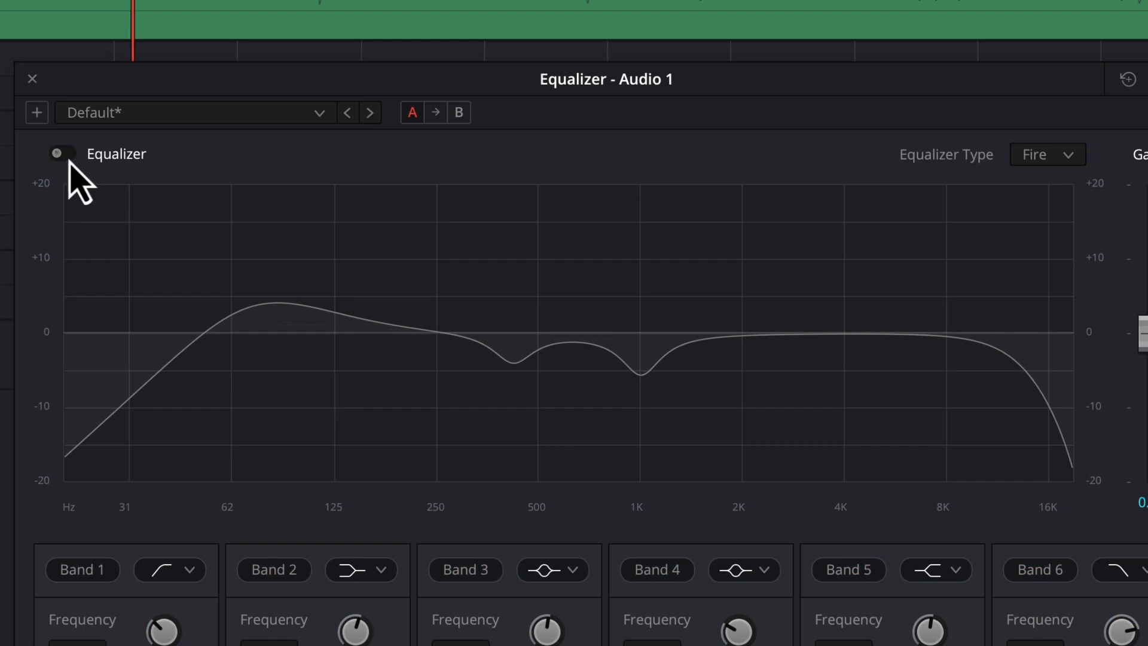
{"action": "left_click", "coordinate": [62, 156]}
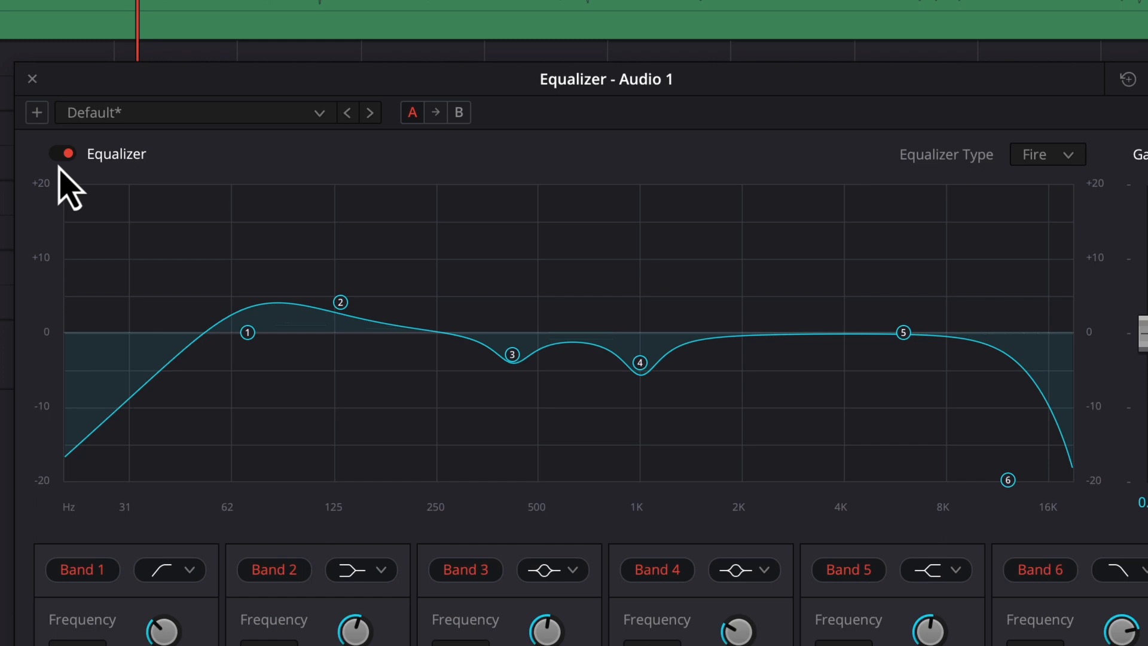